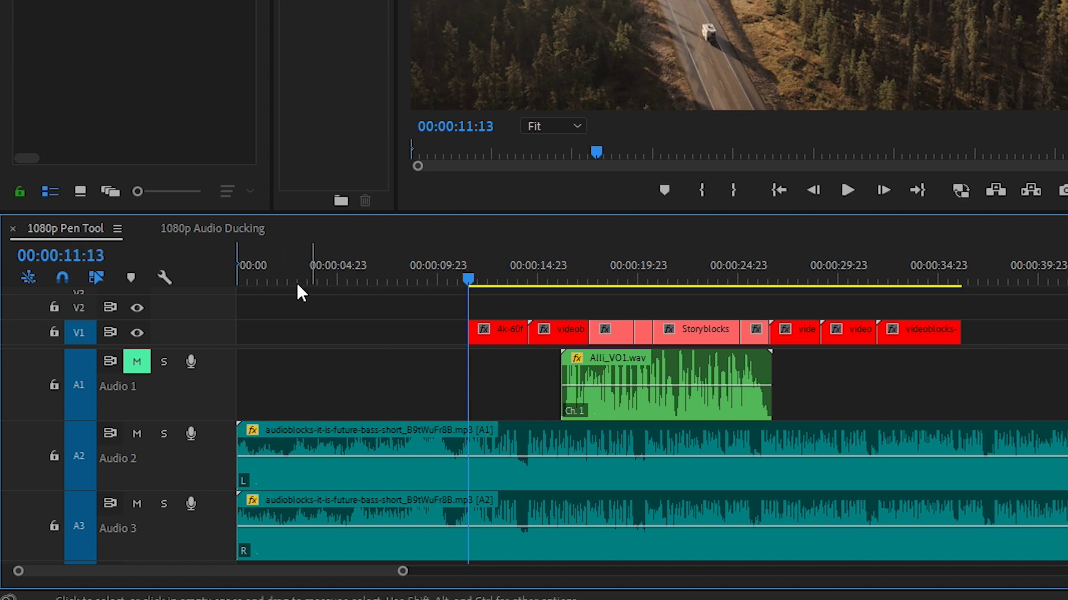
Return to the 1080p Pen Tool sequence and play from about 15 seconds through the voiceover
left_click(209, 228)
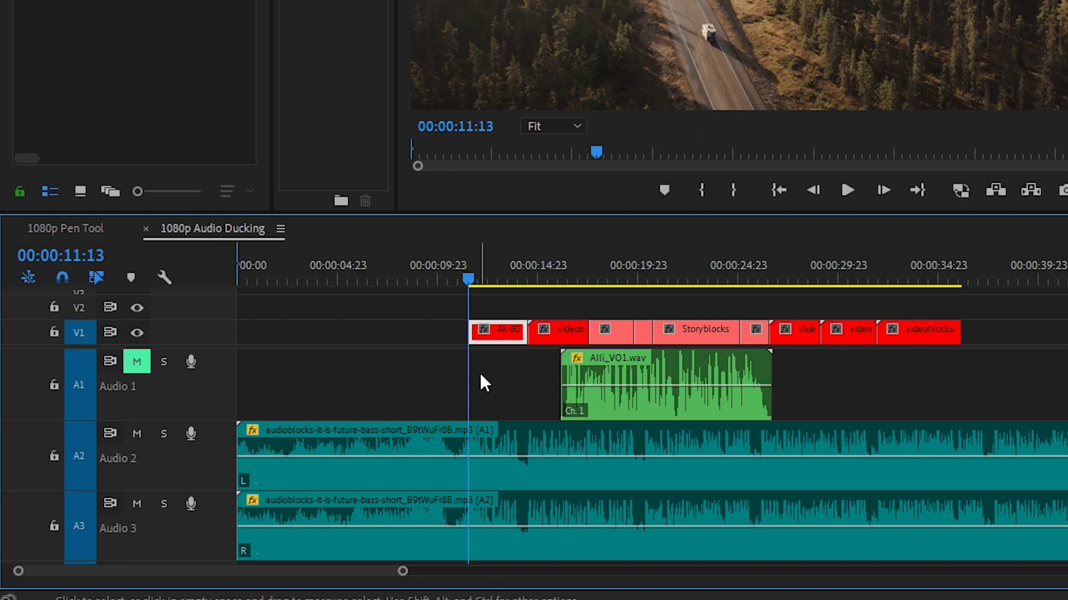
key("shift+3")
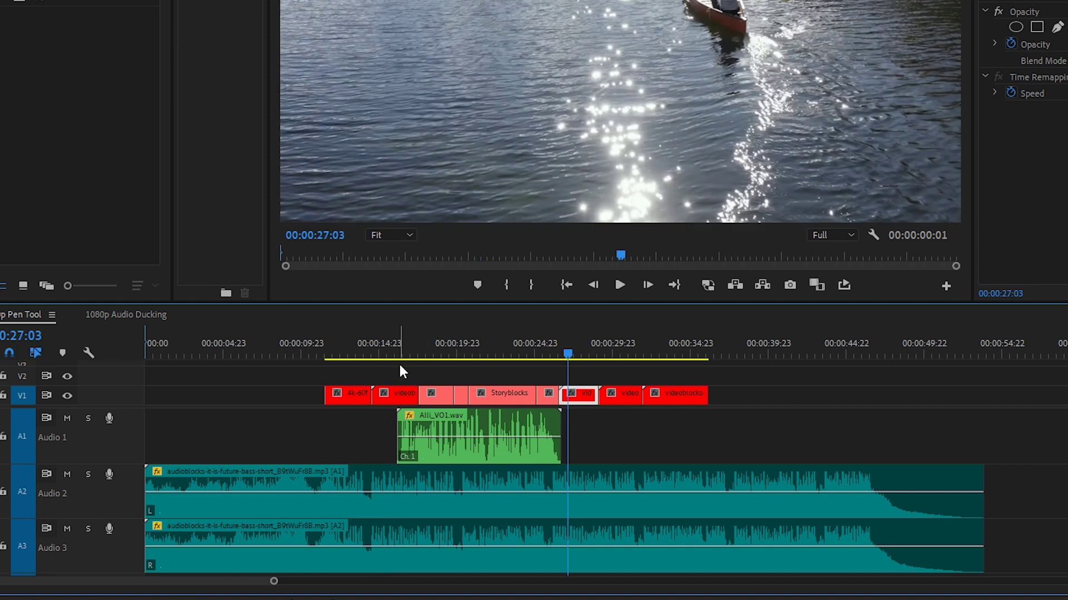
left_click(390, 346)
key("space")
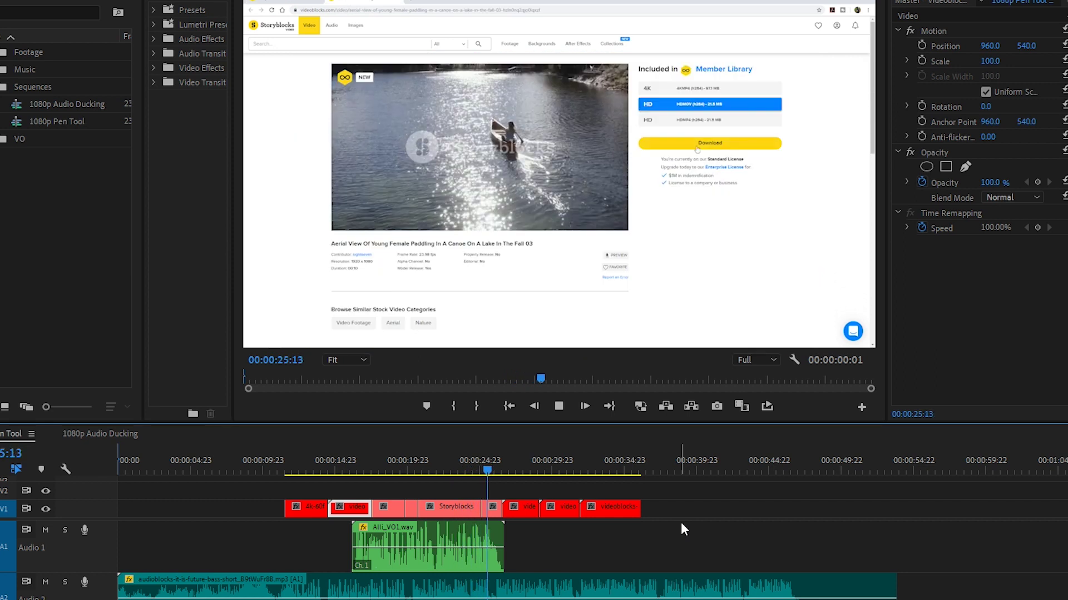
left_click(503, 508)
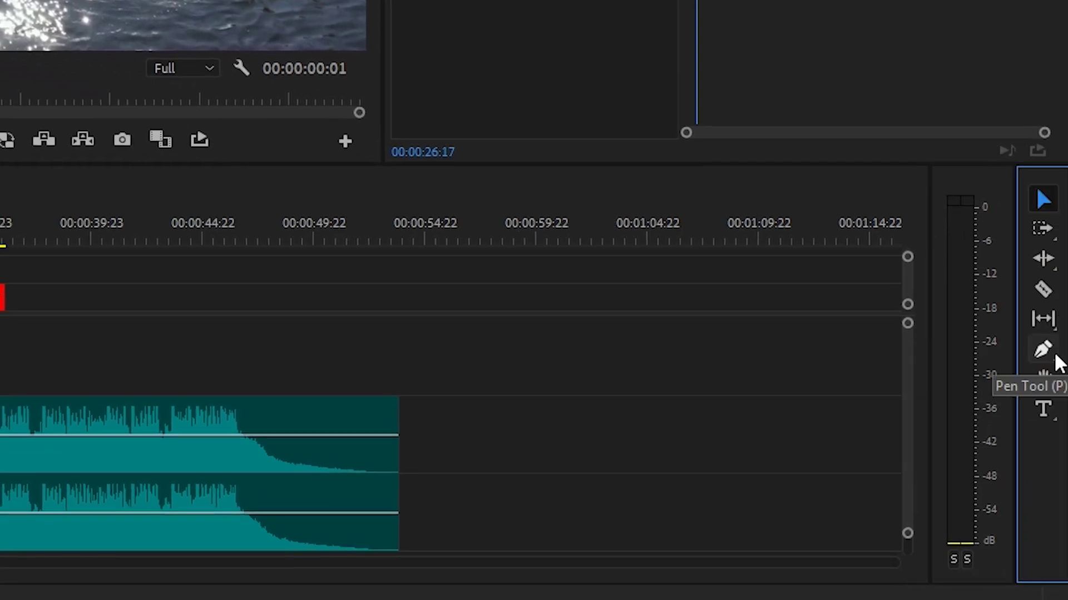
Pen-keyframe both music channels around Alli_VO1 and drag their middle sections down, left to about -22 dB
left_click(1054, 356)
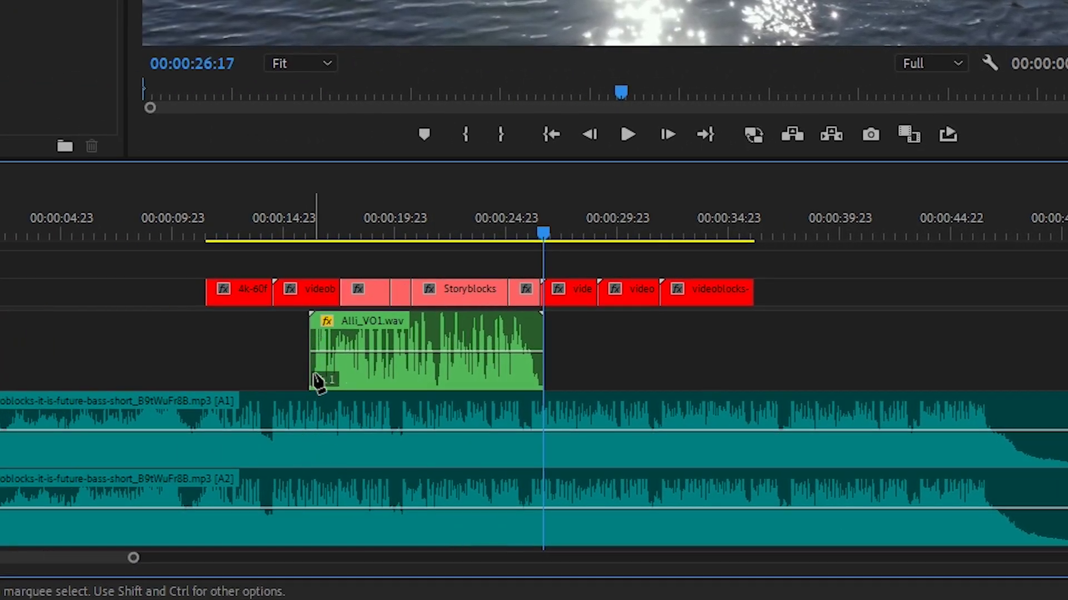
left_click(297, 431)
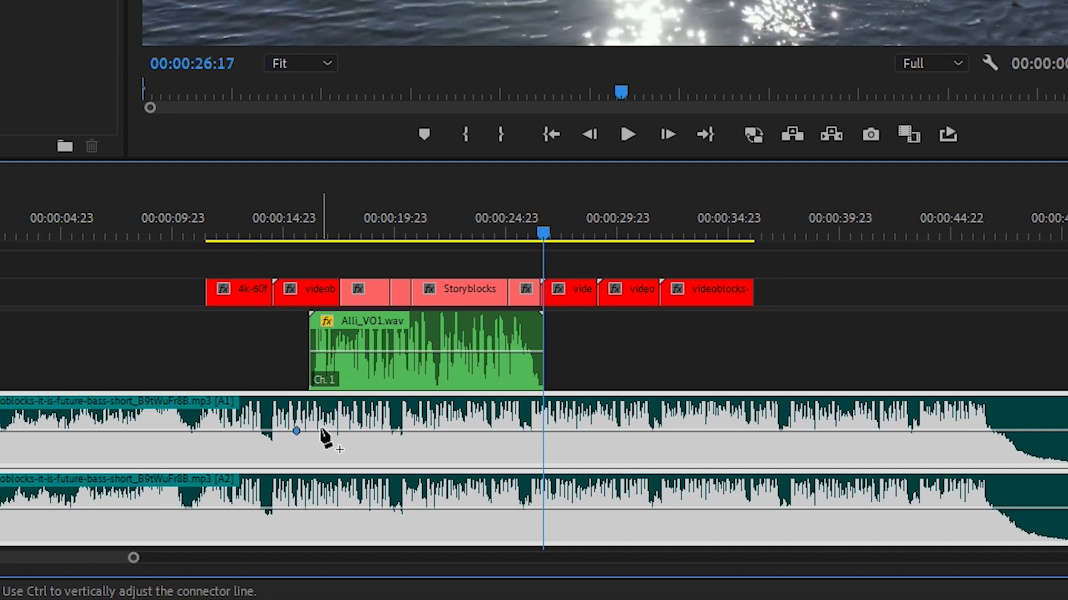
left_click(321, 431)
left_click(324, 508)
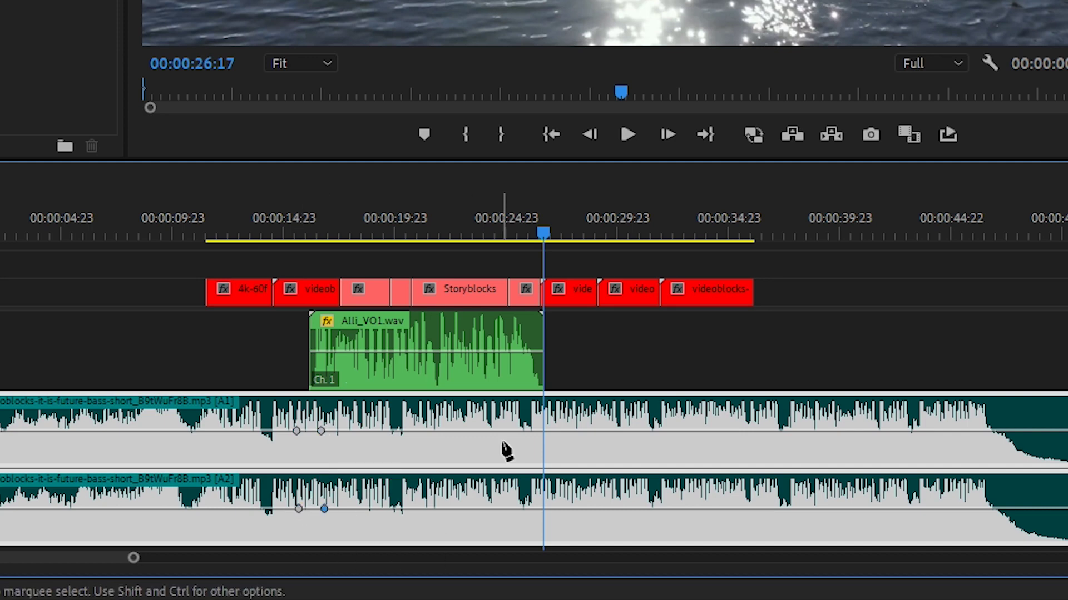
left_click(533, 508)
left_click(561, 509)
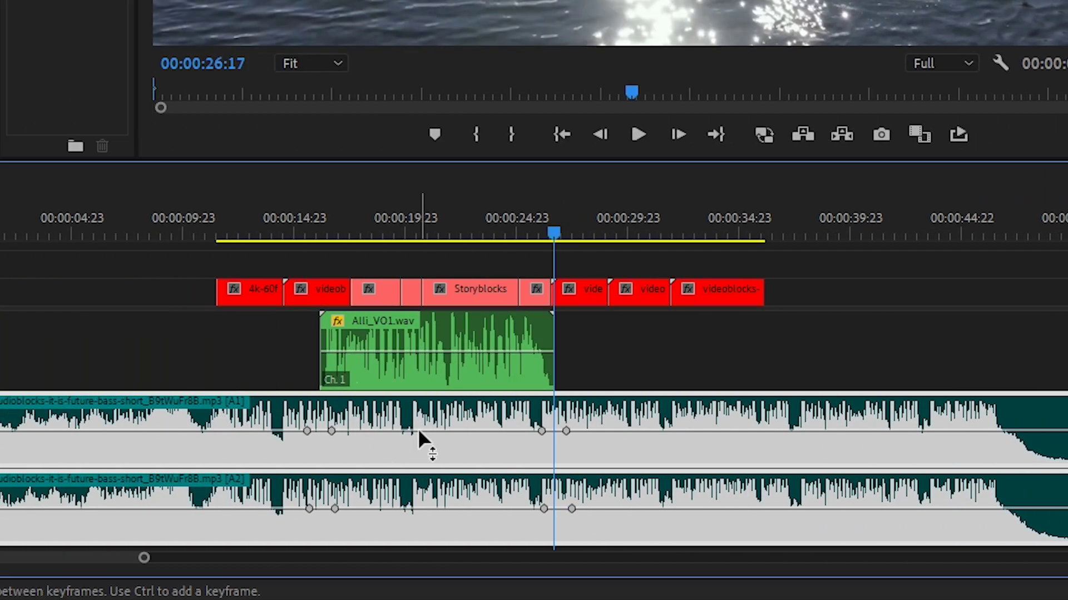
left_click_drag(418, 430, 418, 458)
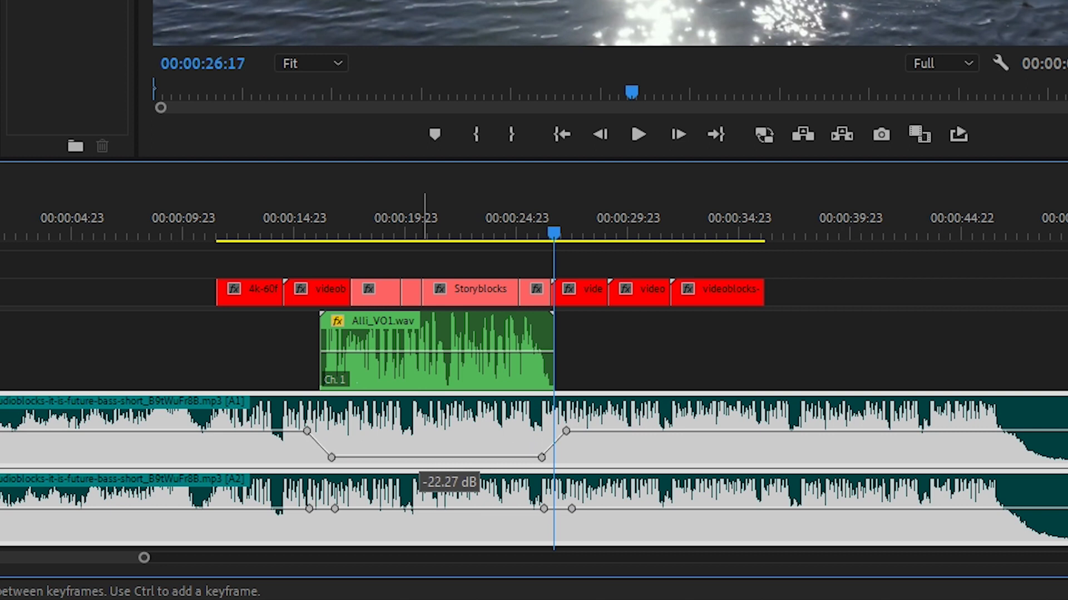
left_click_drag(431, 508, 431, 536)
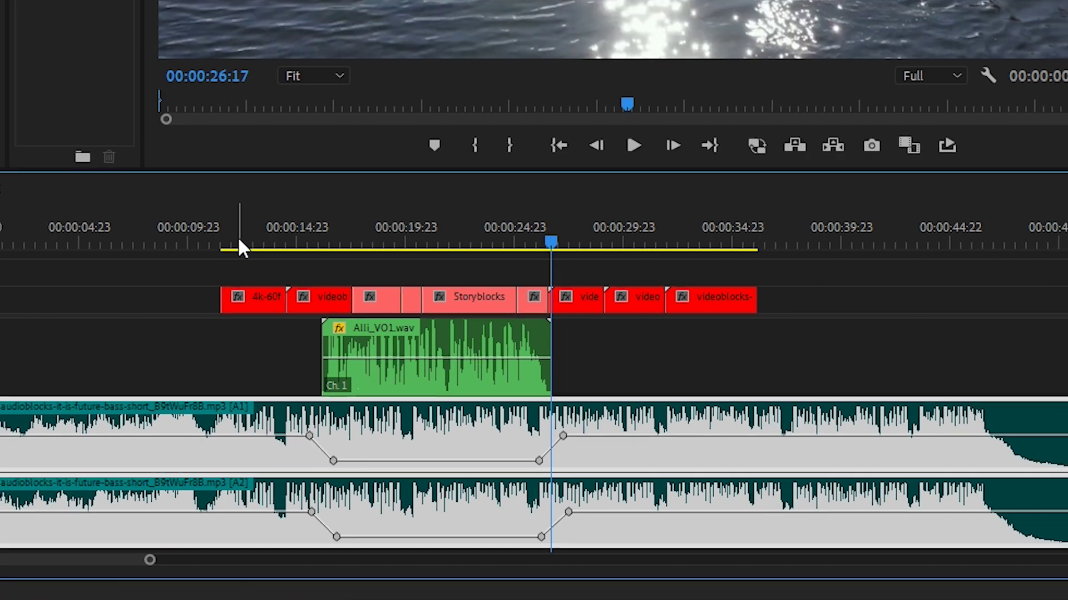
Play from about 00:00:13 through the ducked section, stopping near 30 seconds
left_click(239, 241)
key("space")
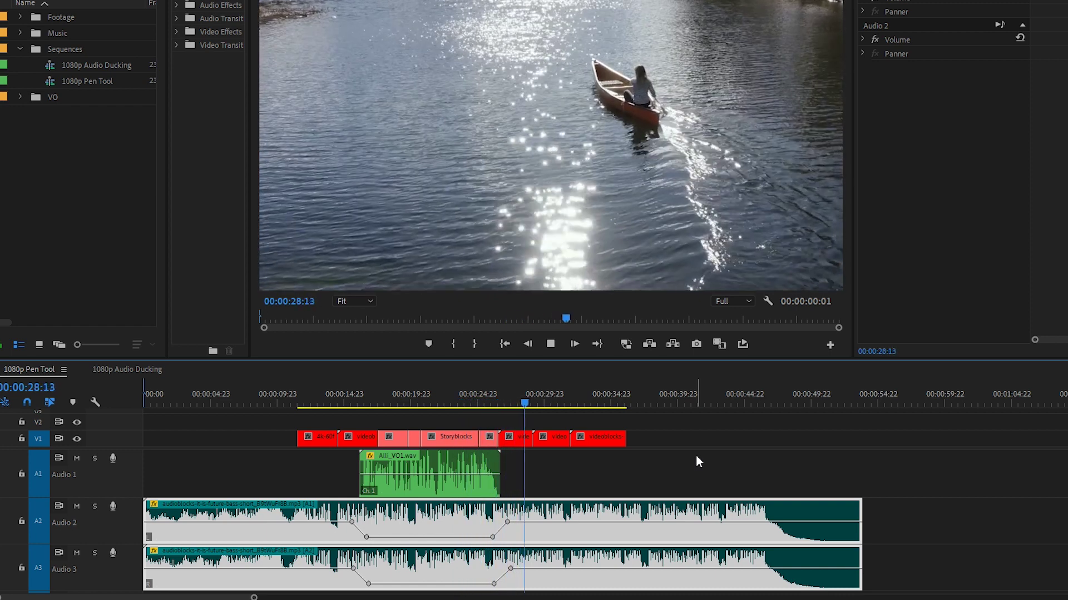
key("space")
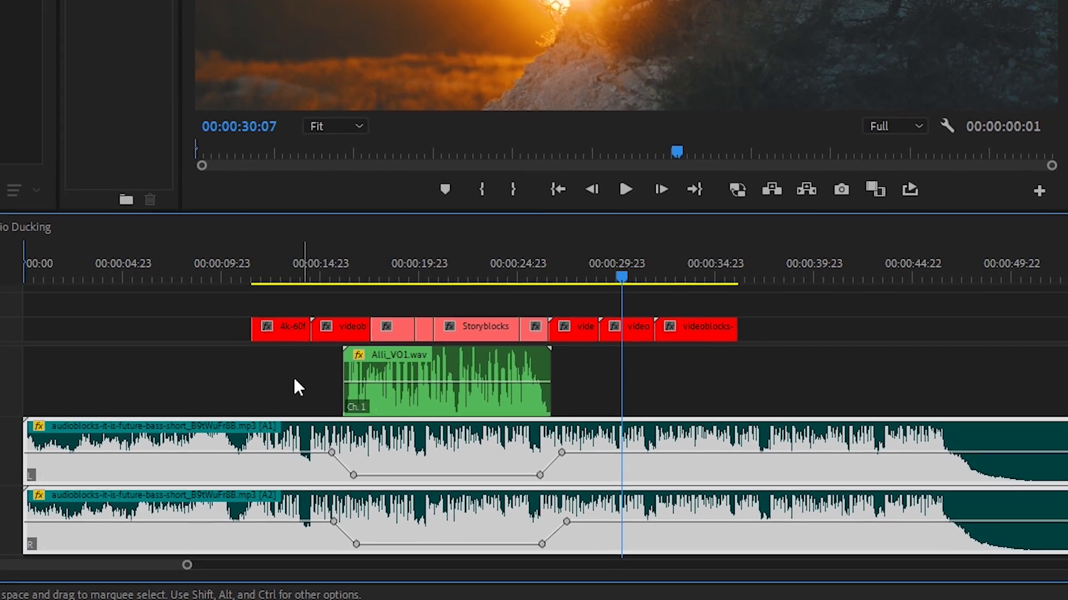
Drag both music channels' four-keyframe dips left under the first Alli_VO1 clip, roughly 5–14 seconds
left_click_drag(408, 389, 197, 368)
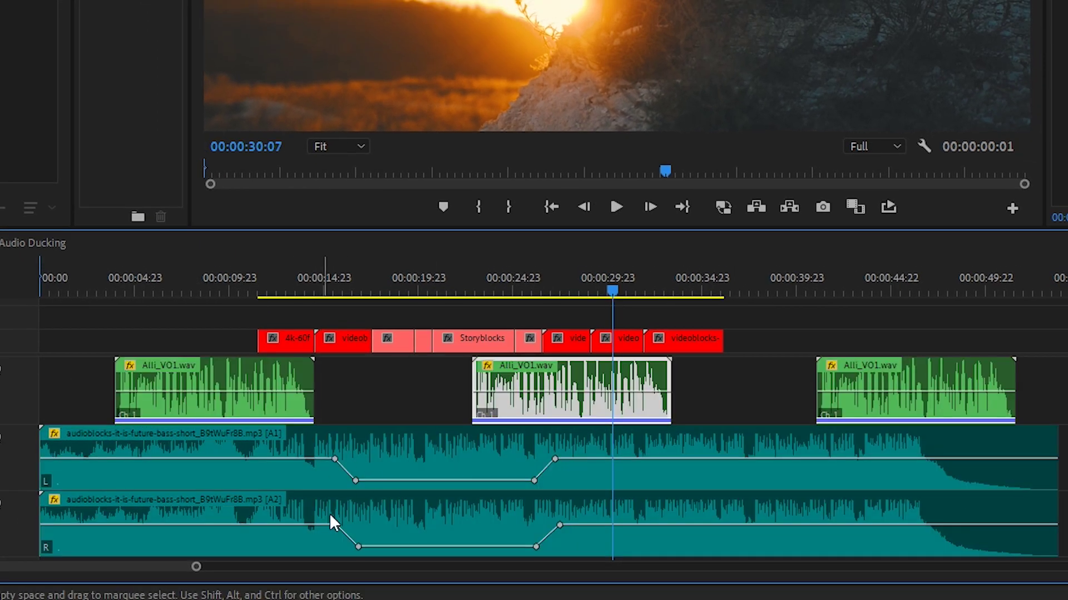
left_click(335, 460)
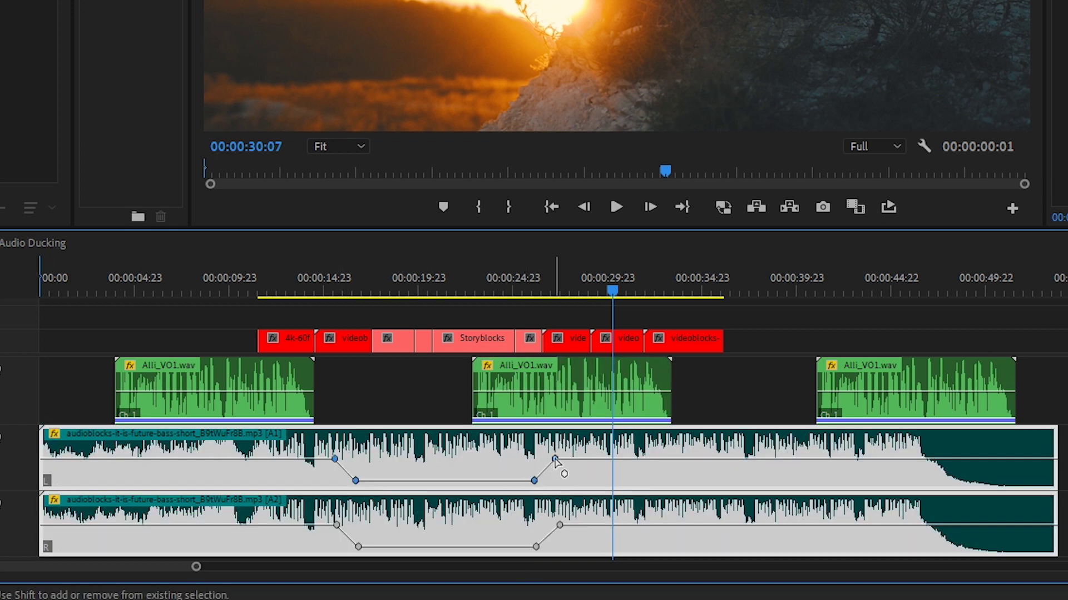
left_click_drag(555, 461, 334, 460)
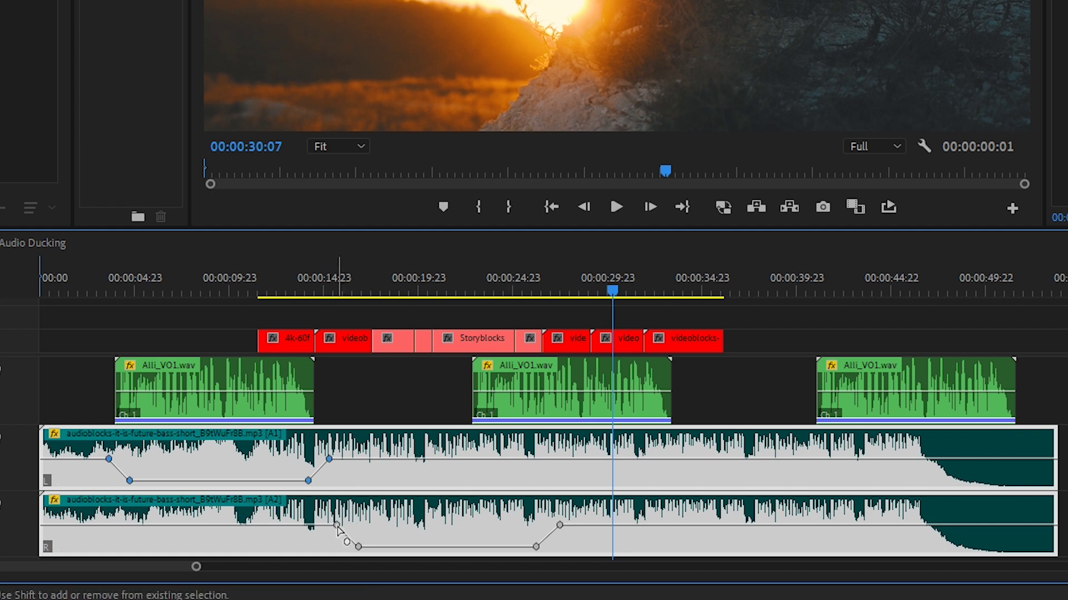
left_click_drag(325, 515, 369, 565)
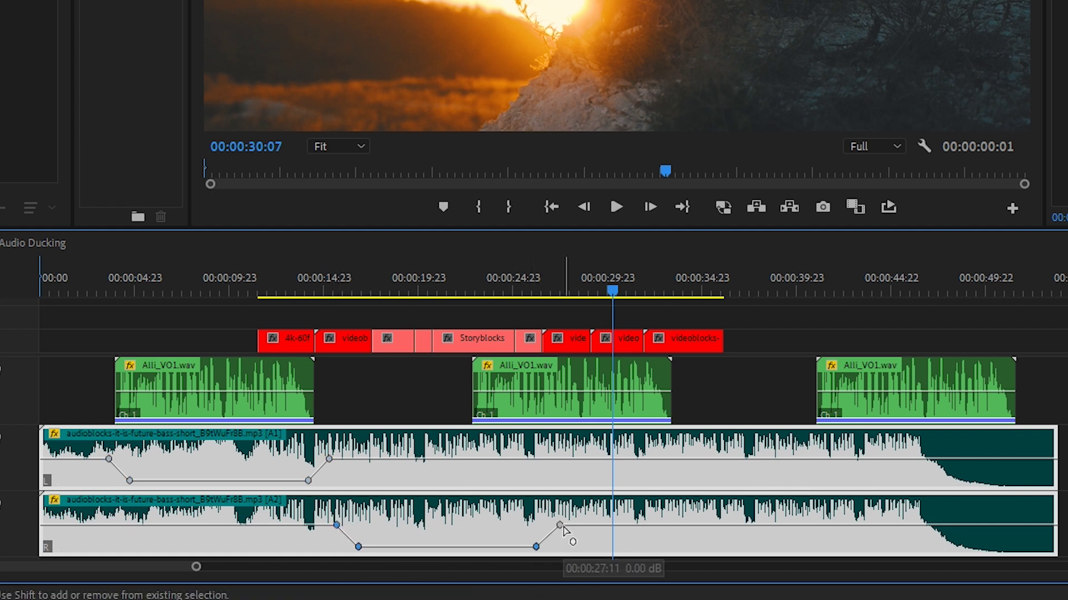
left_click_drag(535, 548, 313, 547)
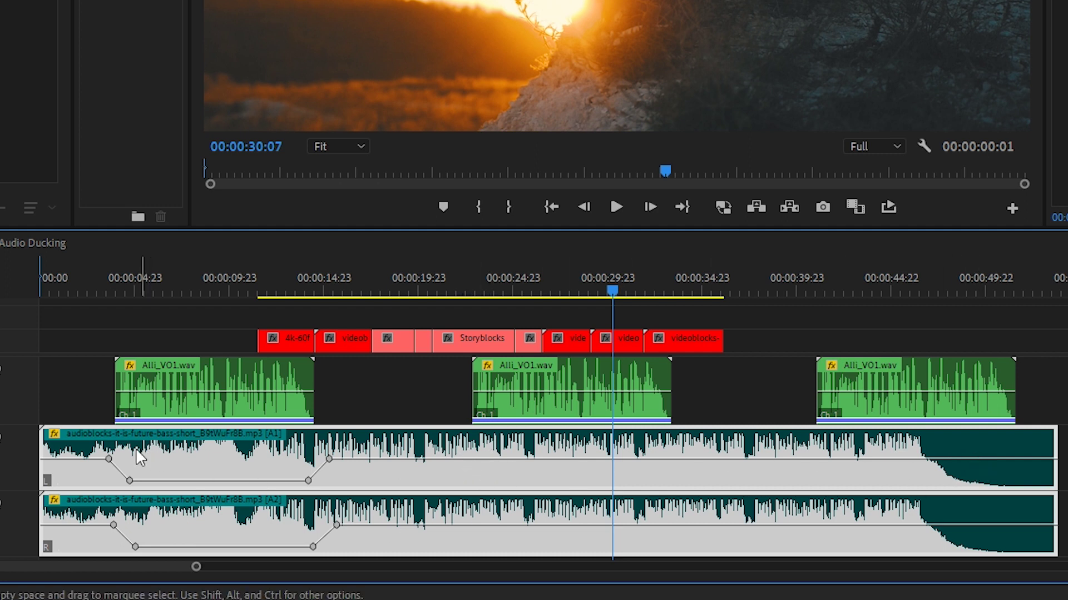
key("Up")
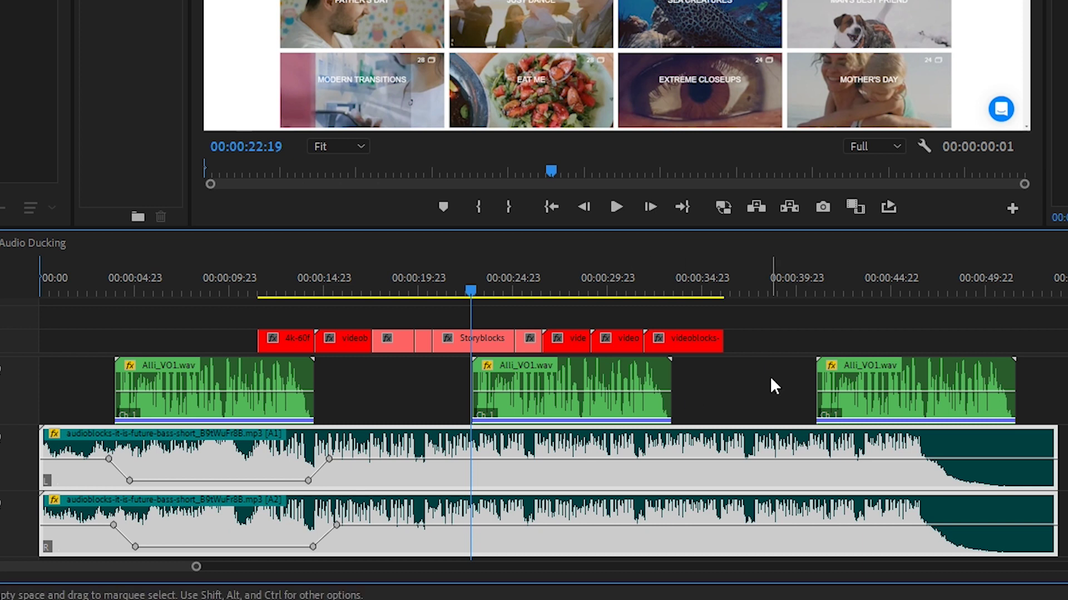
Add two keyframes on the A2 music band under the middle Alli_VO1 clip, then delete them
left_click(571, 459, "ctrl")
left_click(630, 459, "ctrl")
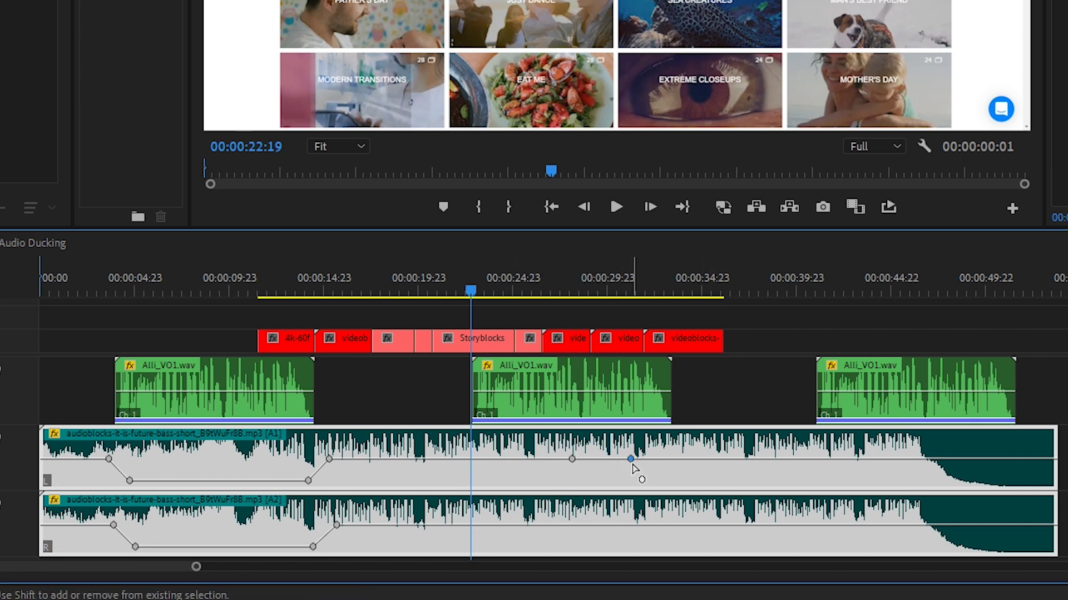
left_click(572, 460, "shift")
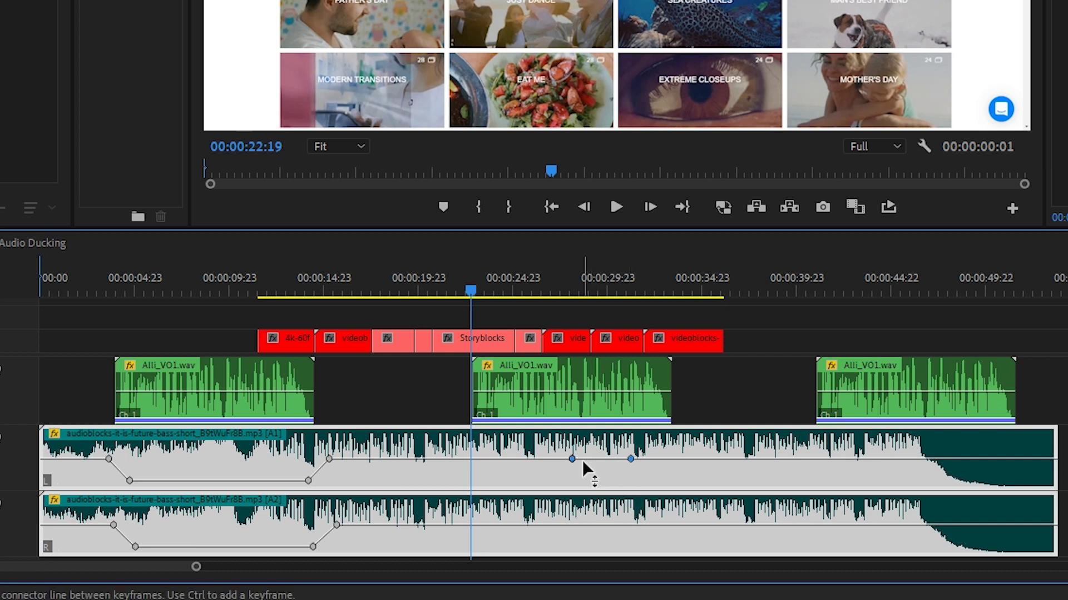
left_click_drag(574, 464, 567, 467)
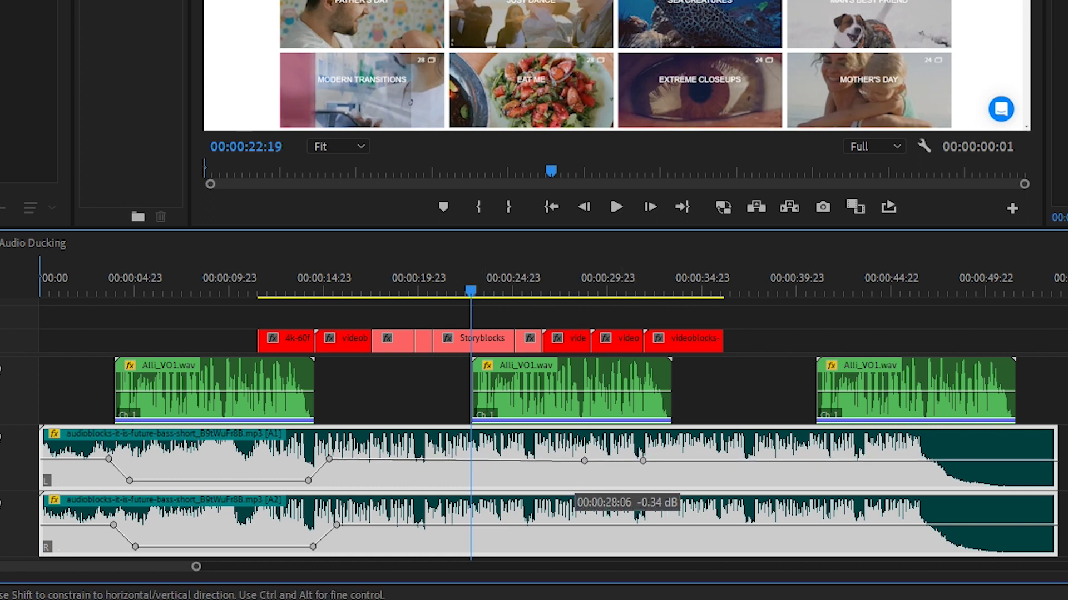
key("Delete")
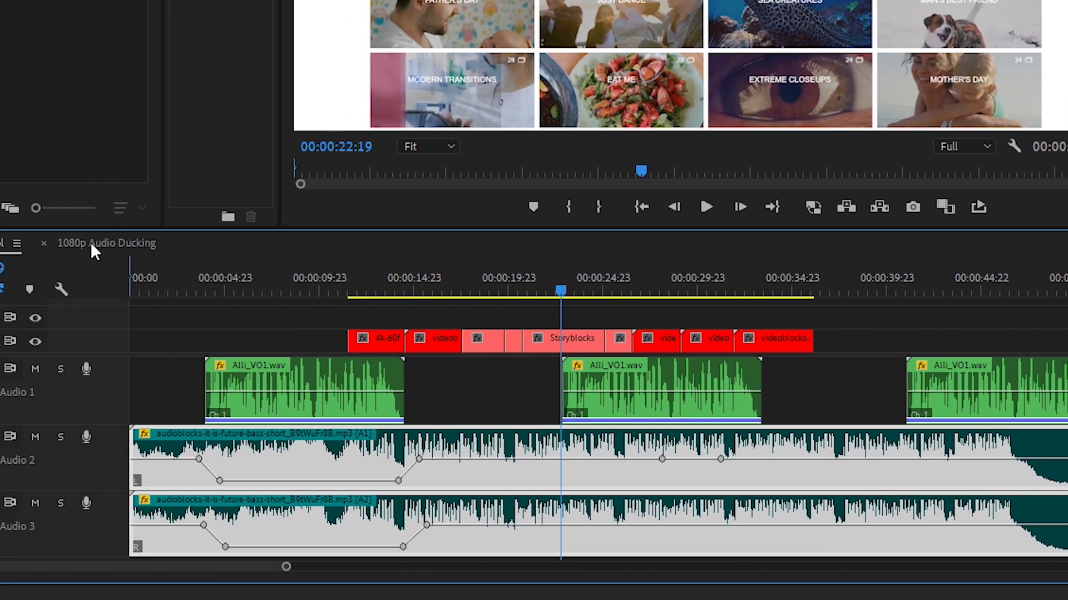
In 1080p Audio Ducking, unmute Audio 1, open Window > Essential Sound, and select Alli_VO1
left_click(91, 243)
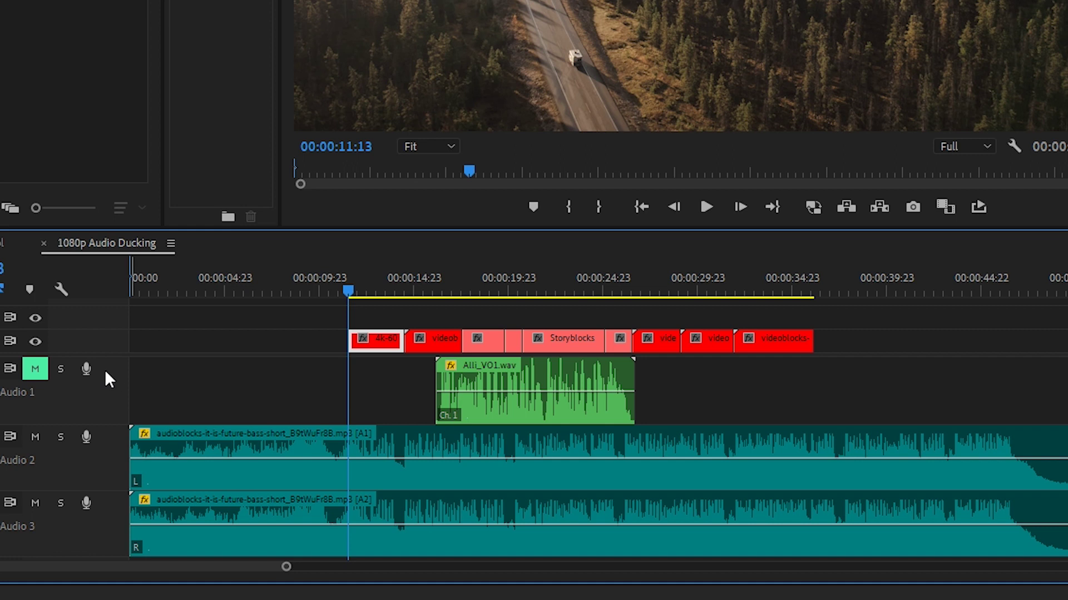
left_click(35, 370)
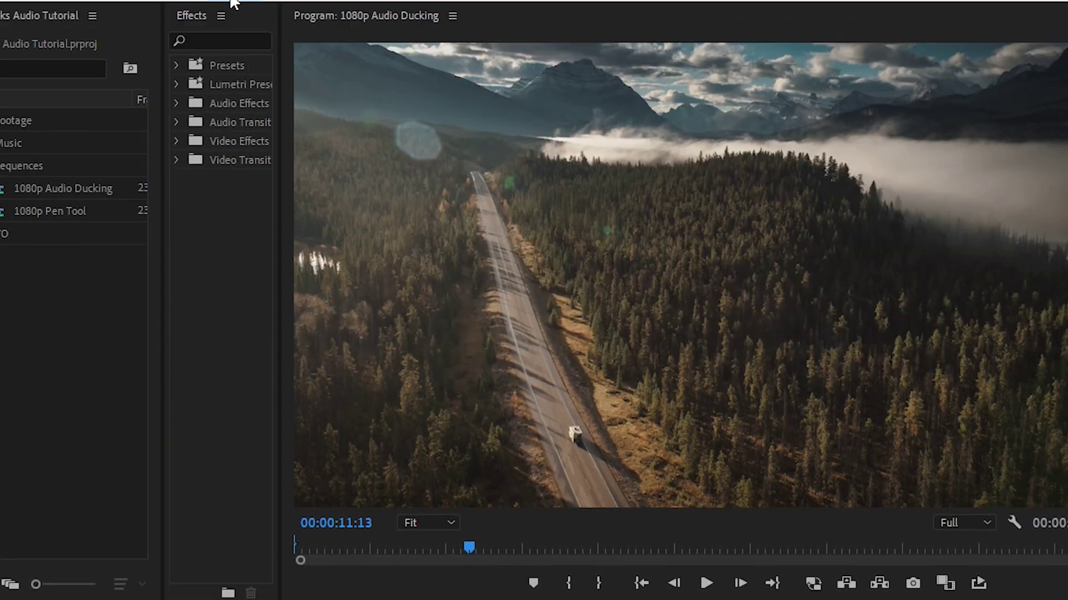
left_click(234, 14)
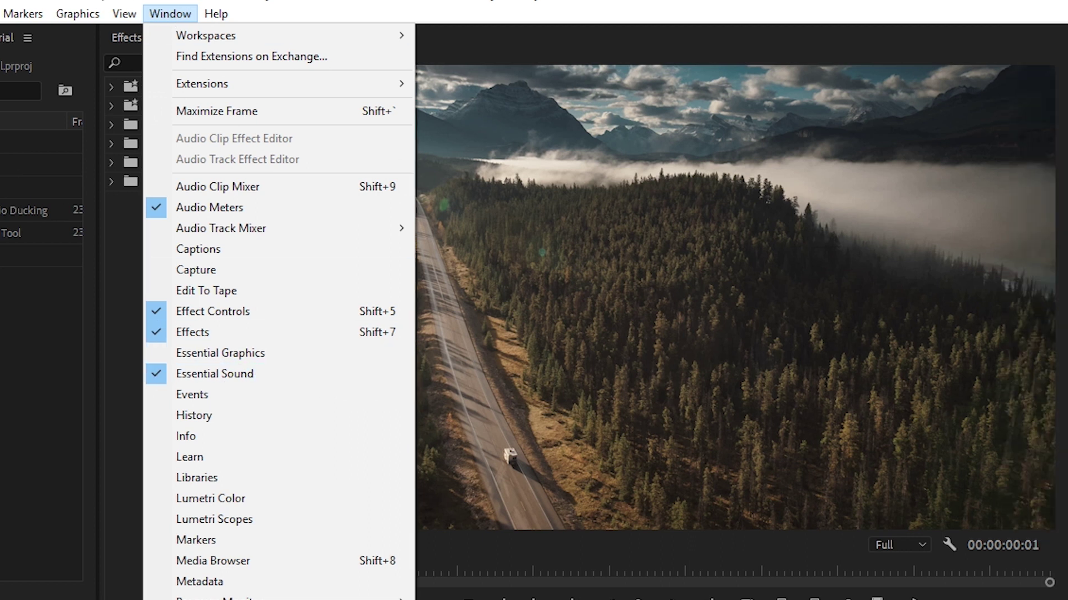
left_click(291, 382)
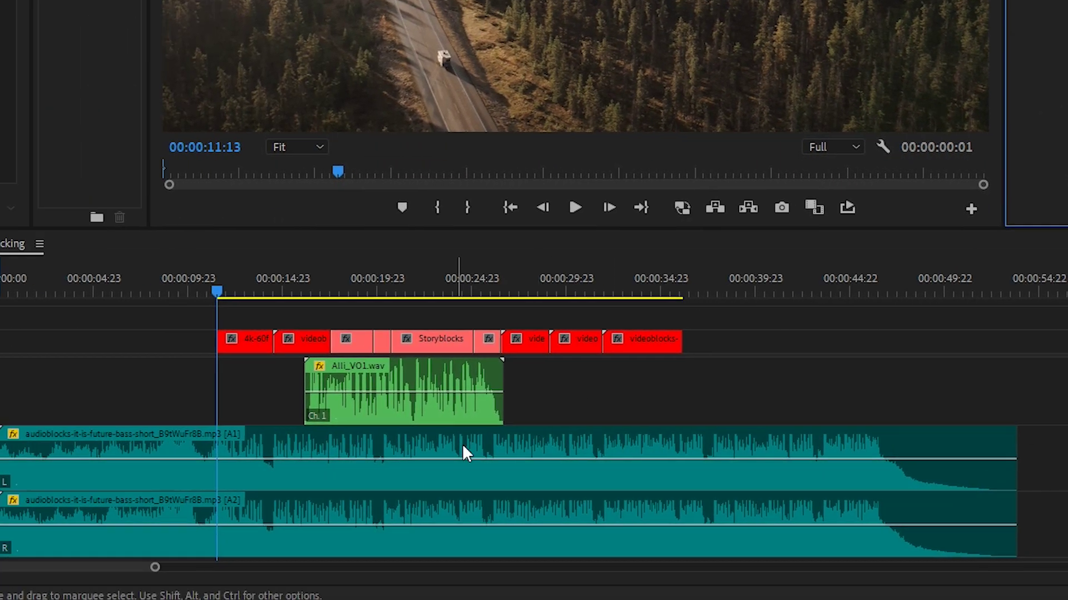
left_click(427, 381)
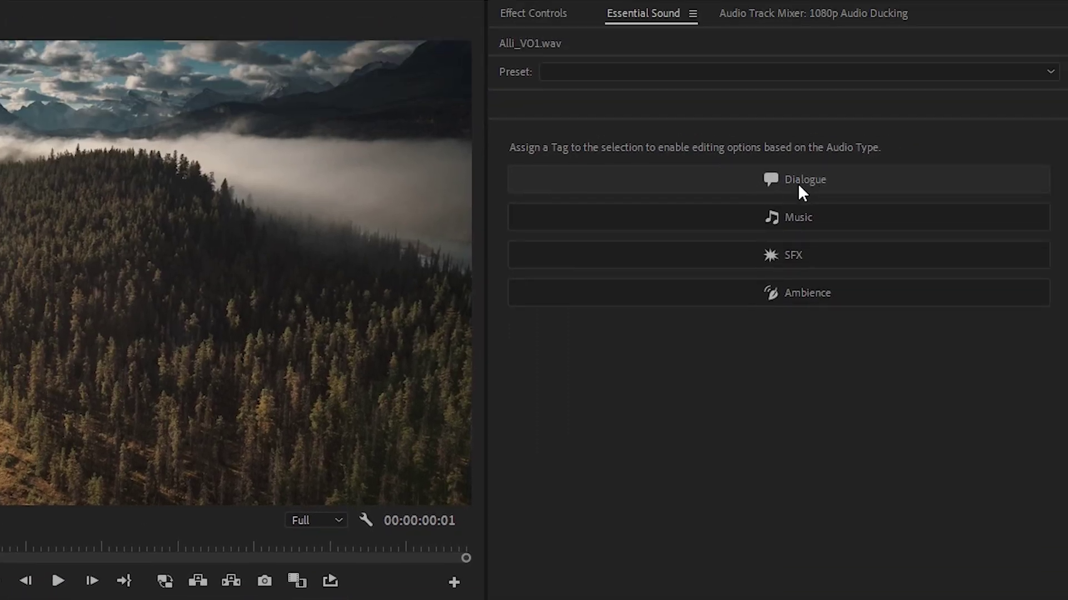
Tag Alli_VO1 as Dialogue and the music as Music, enabling Ducking at -18.5 dB
left_click(798, 183)
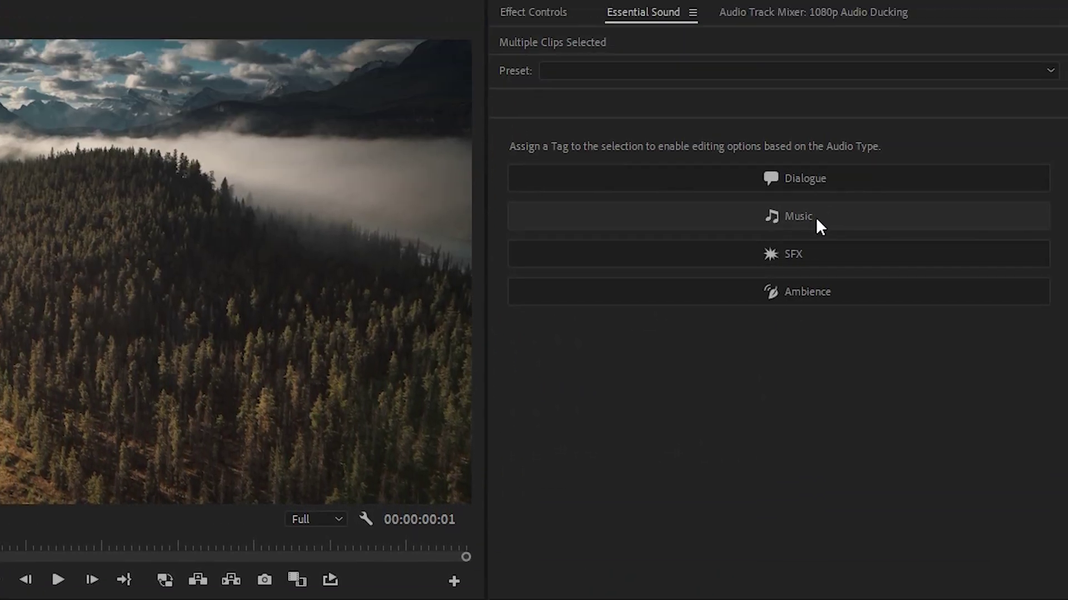
left_click(815, 218)
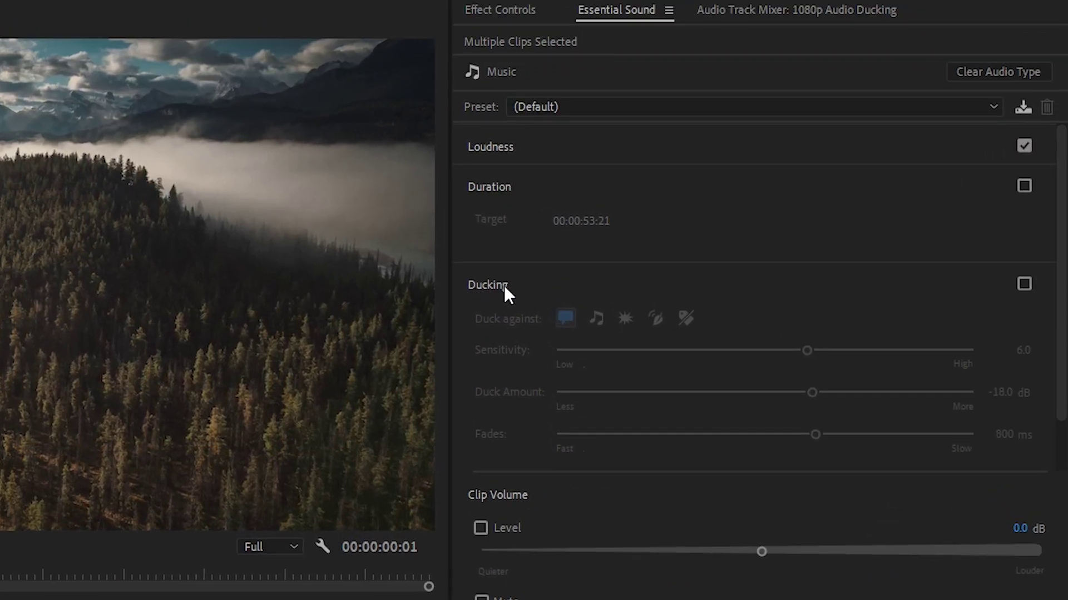
left_click(1023, 284)
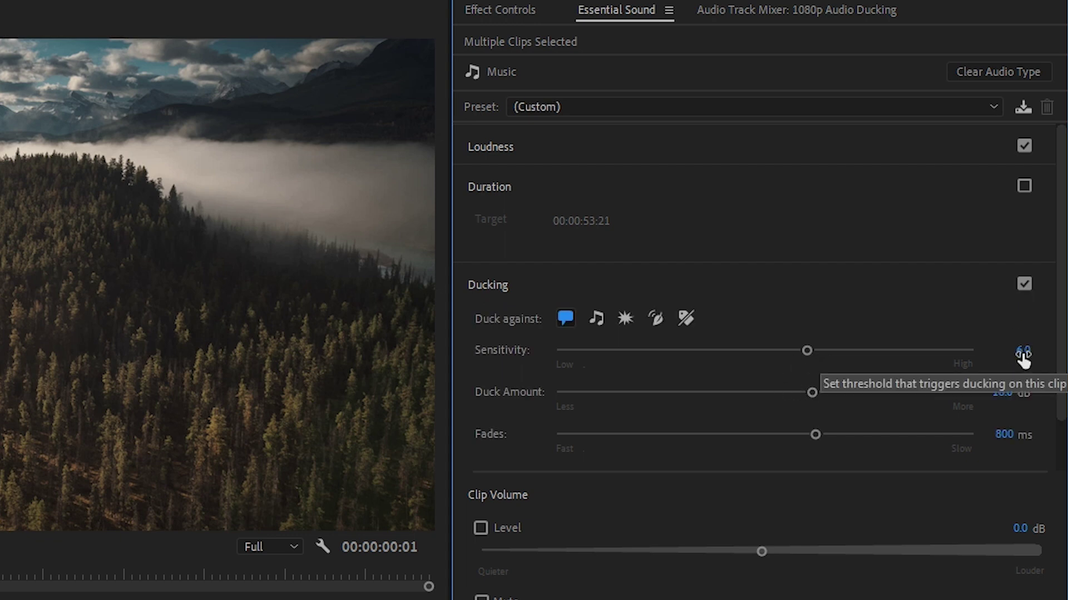
left_click(1001, 392)
type("-")
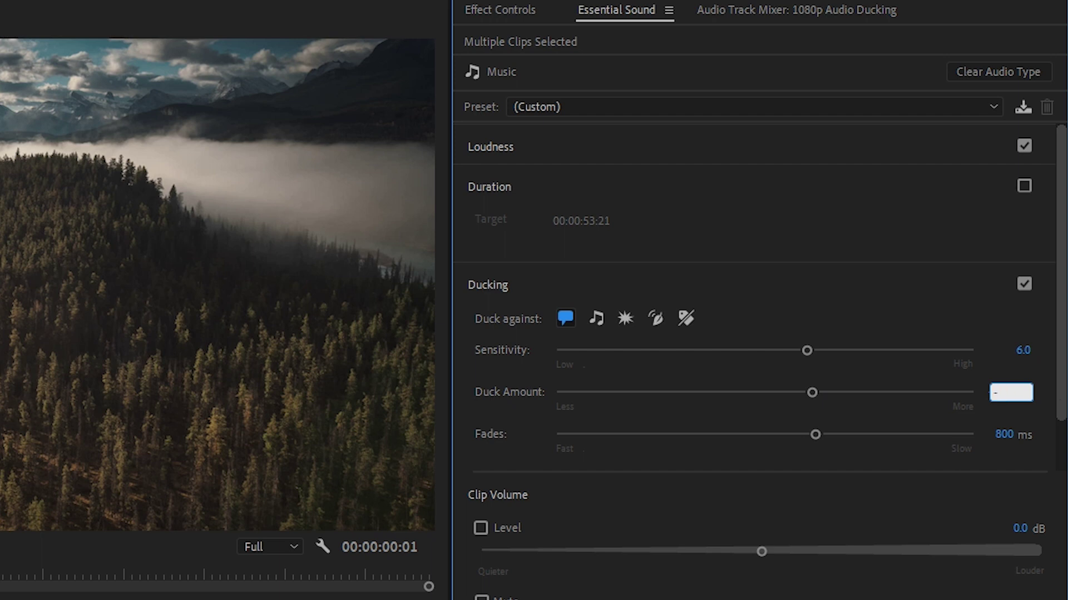
type("18.5")
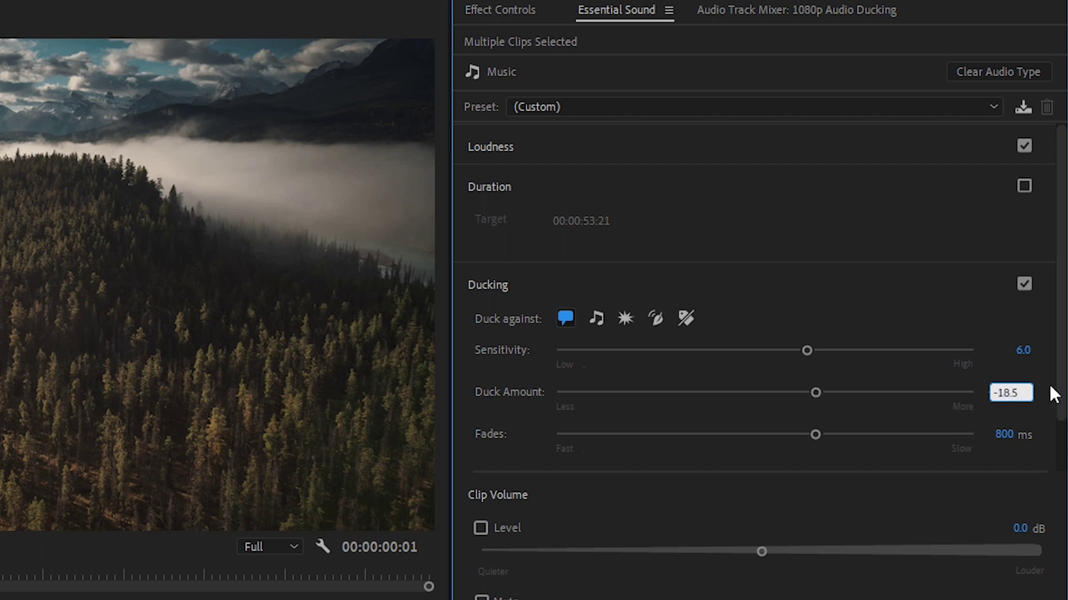
key("Return")
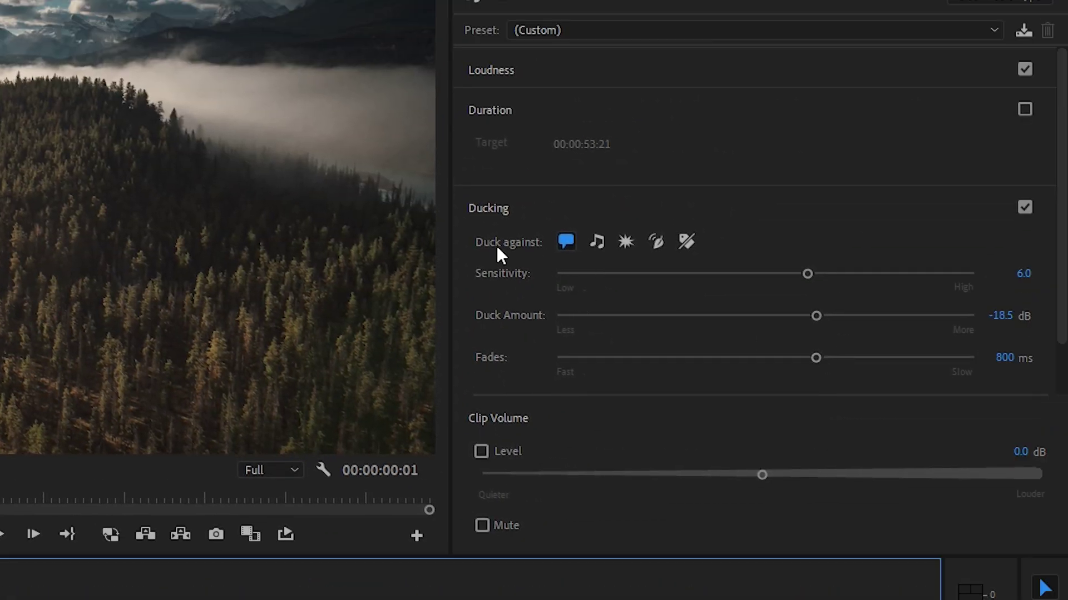
Generate ducking keyframes against Dialogue, then play back from about 00:00:13:21
left_click(567, 239)
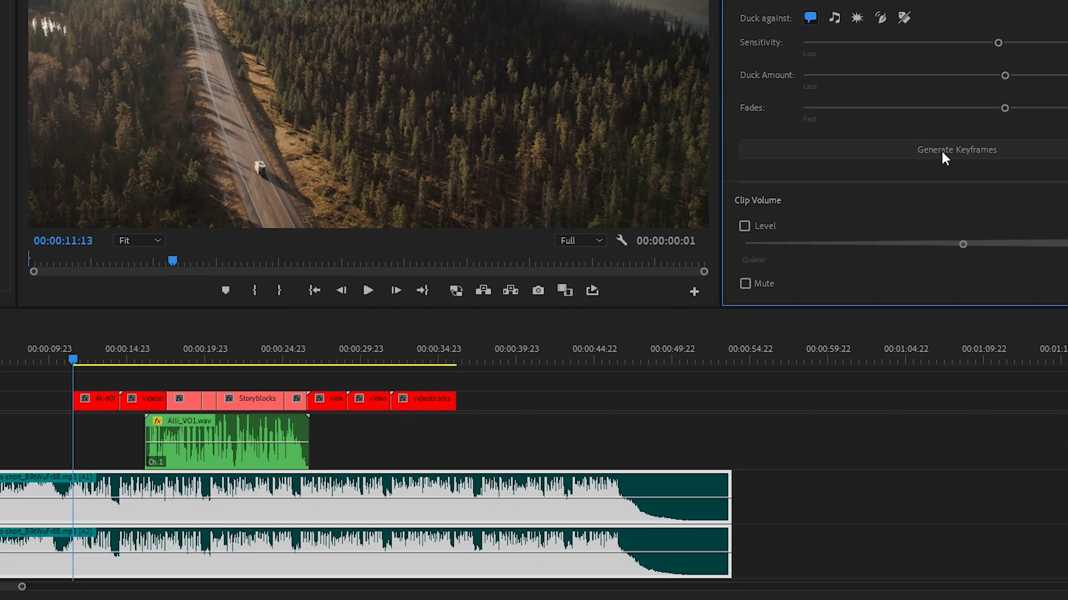
left_click(735, 355)
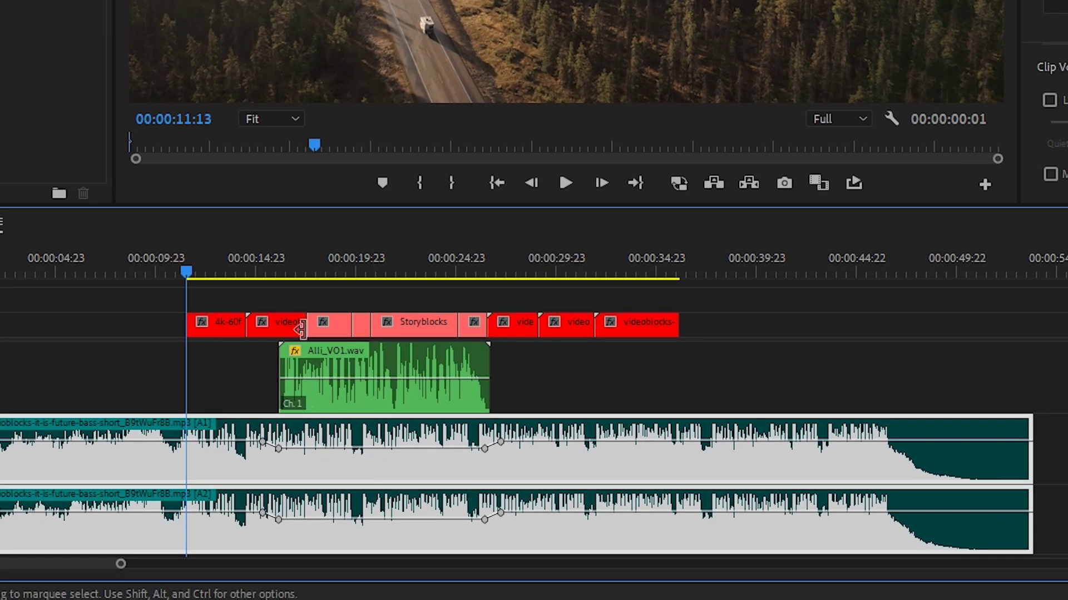
left_click(180, 312)
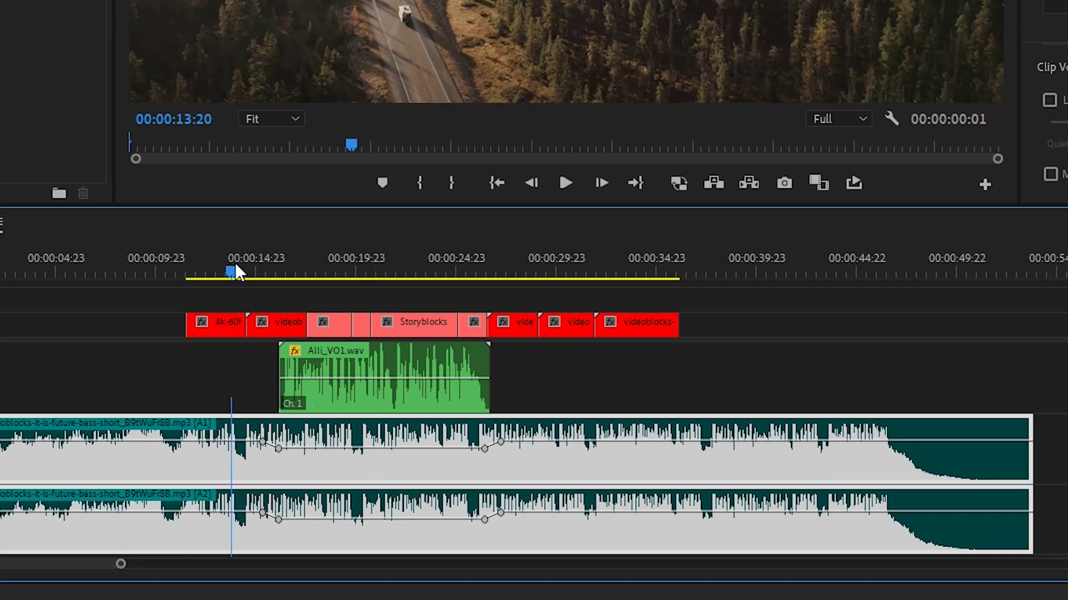
key("space")
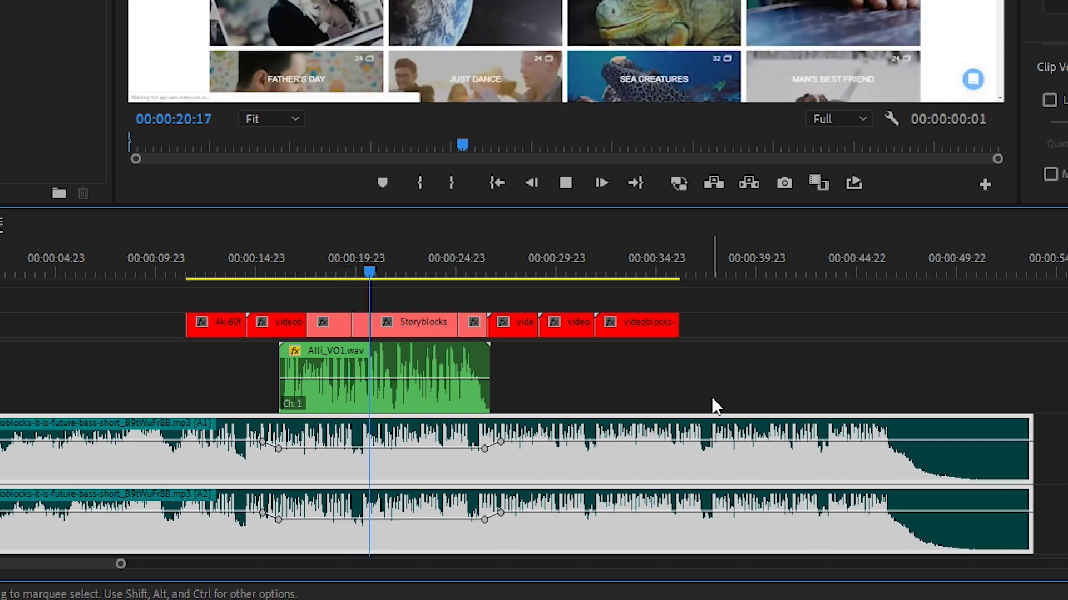
key("space")
Duplicate the Alli_VO1 clip, regenerate -18.5 dB ducking keyframes on both music clips, and play
left_click_drag(712, 396, 722, 365)
left_click(565, 362)
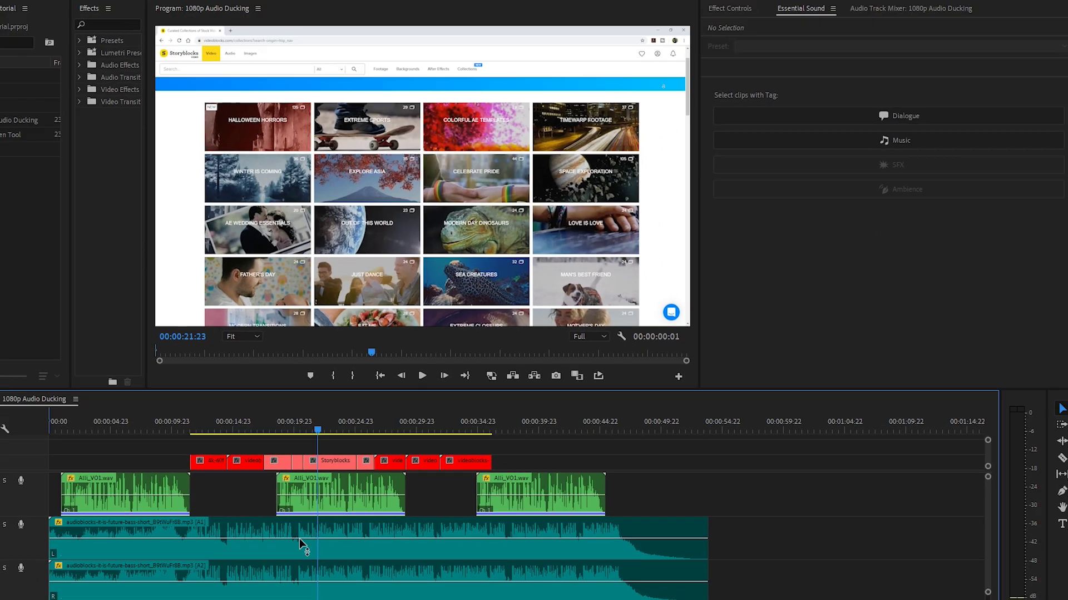
left_click(299, 539)
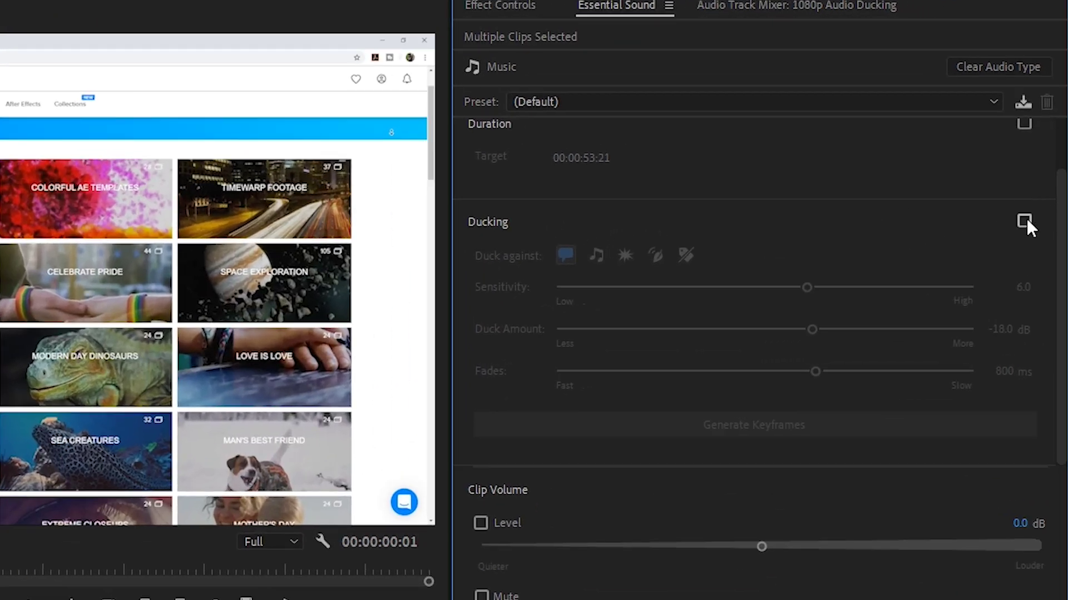
left_click(1024, 221)
left_click(1006, 328)
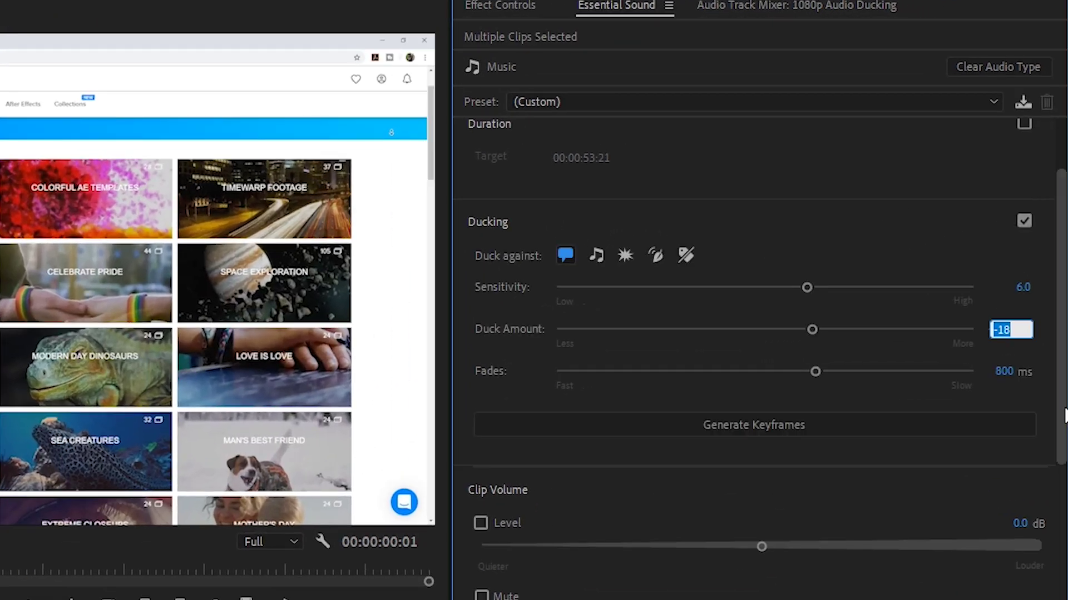
type("-18.5")
key("Return")
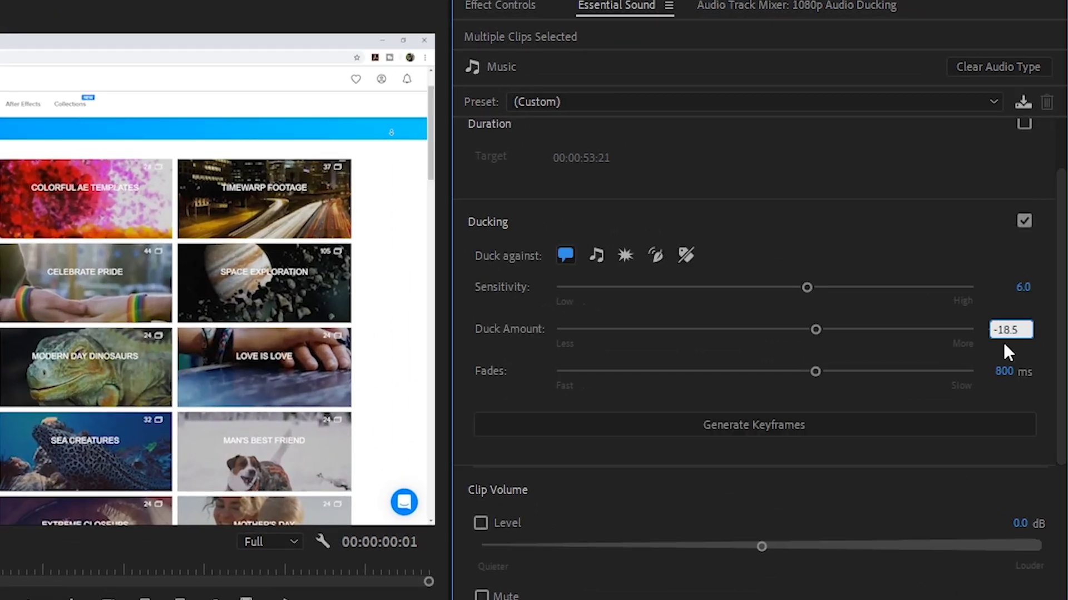
scroll(1062, 199, "up", 1)
left_click(1000, 171)
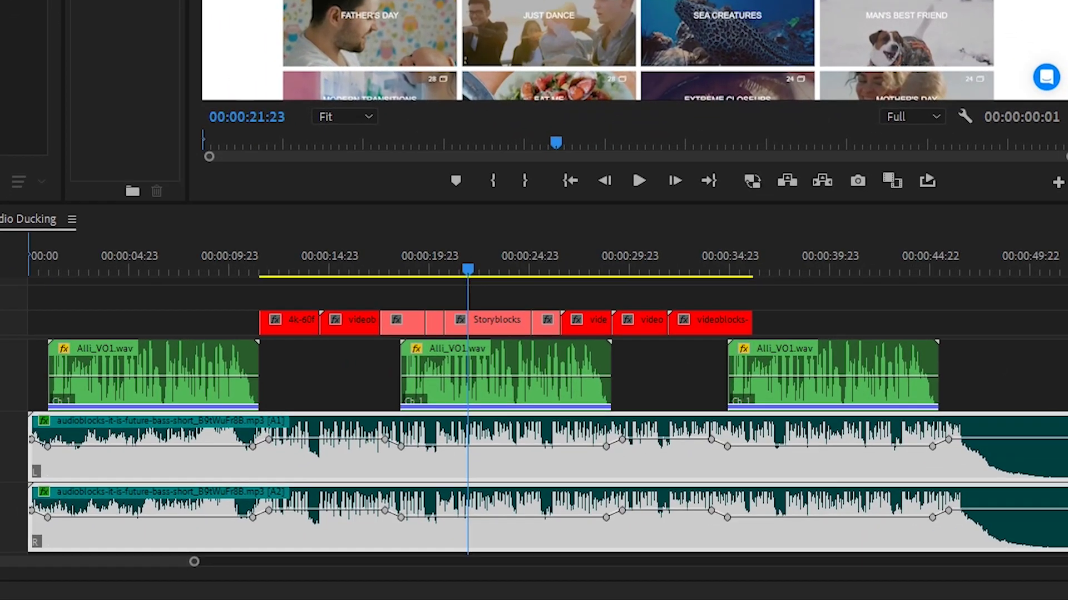
key("space")
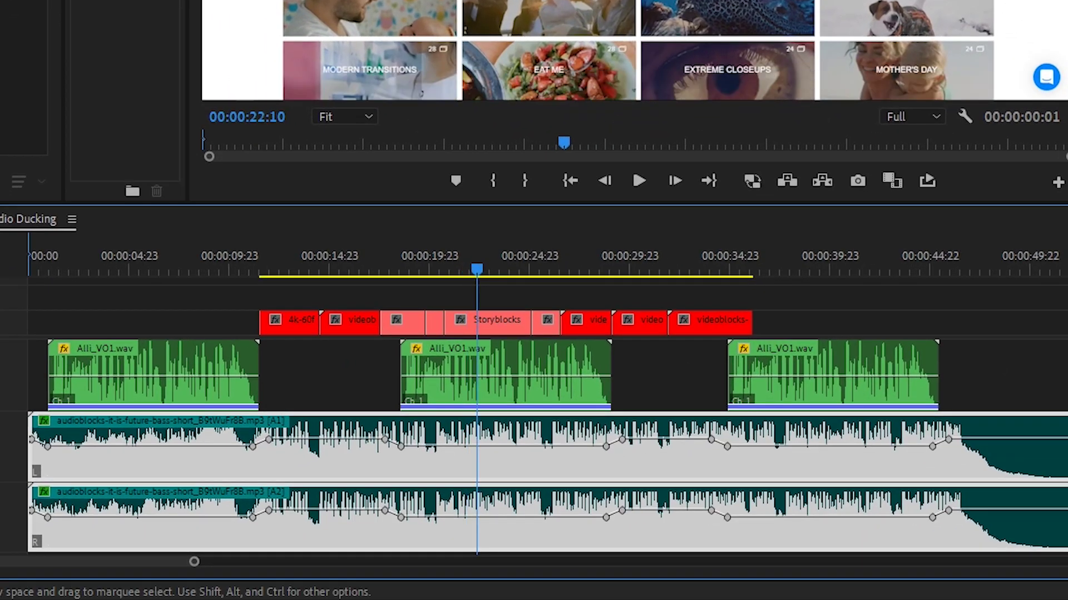